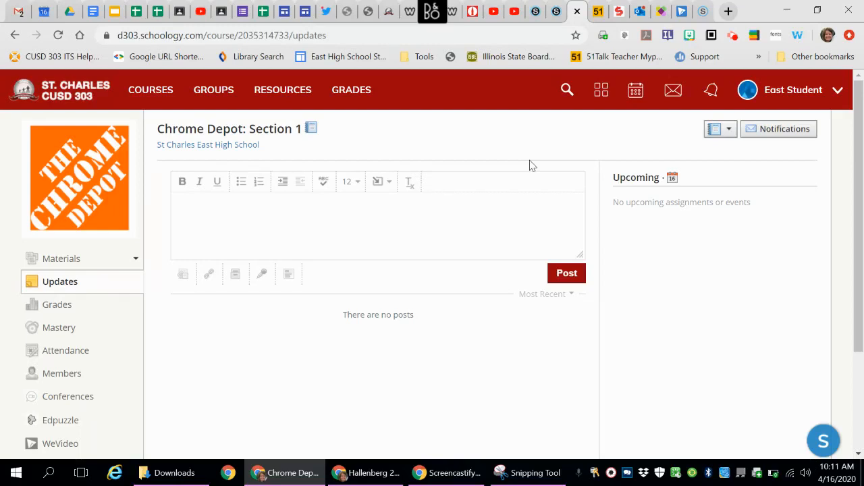
Step: Open the Chrome Depot course's in-progress conference and join its audio with the microphone, confirming the echo test
left_click(150, 92)
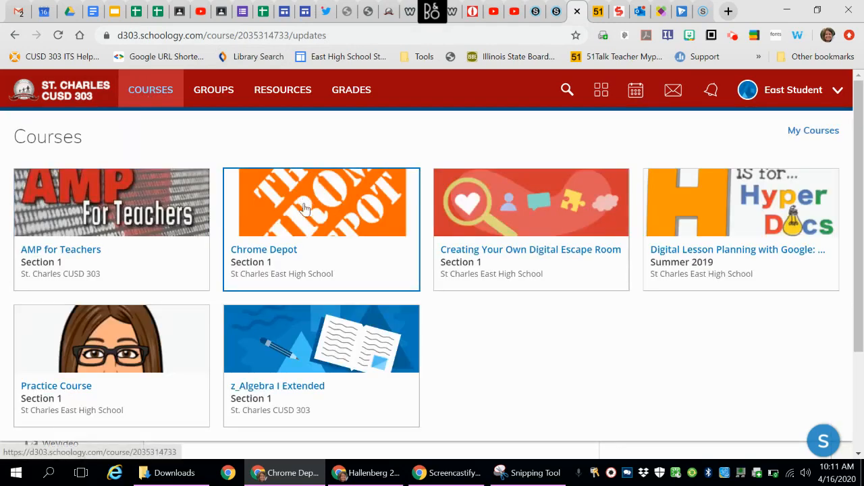
left_click(323, 189)
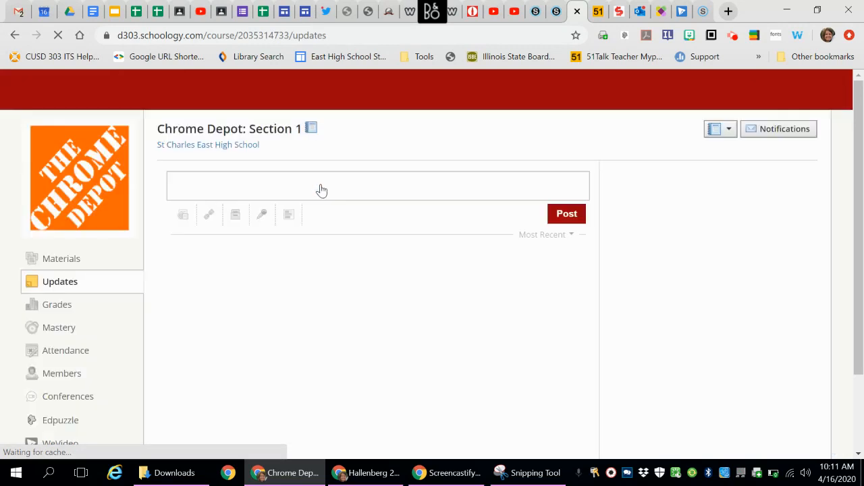
left_click(65, 399)
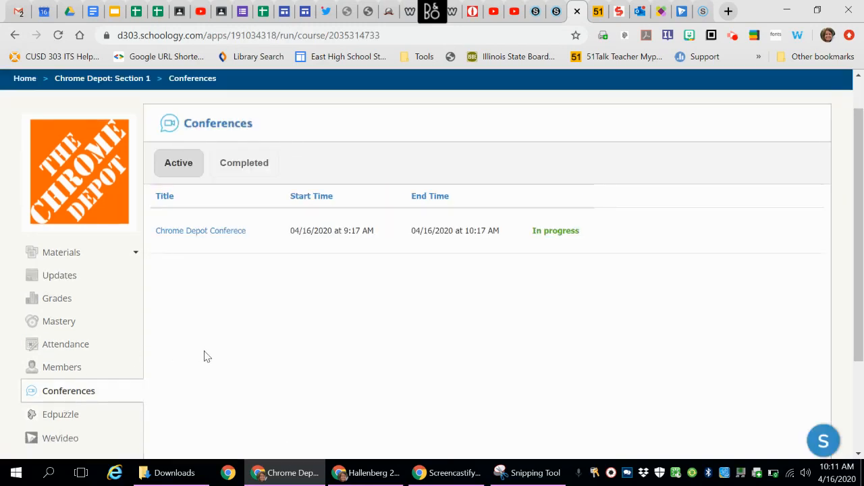
left_click(228, 231)
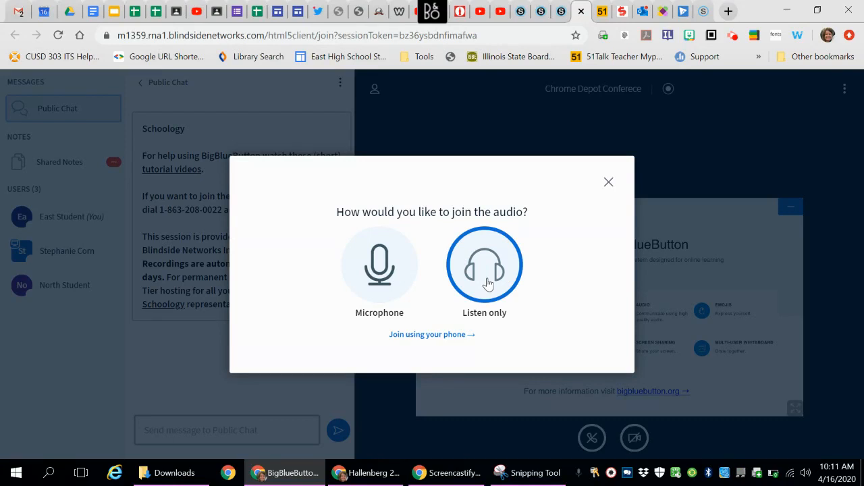
left_click(385, 278)
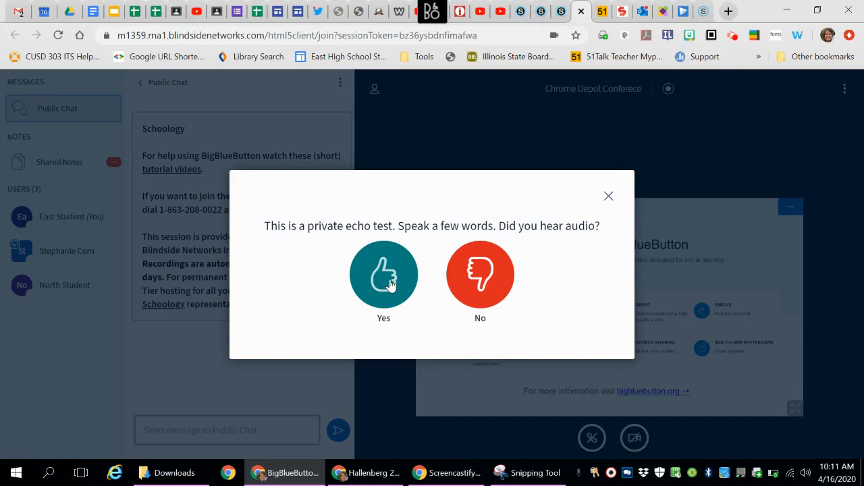
left_click(389, 282)
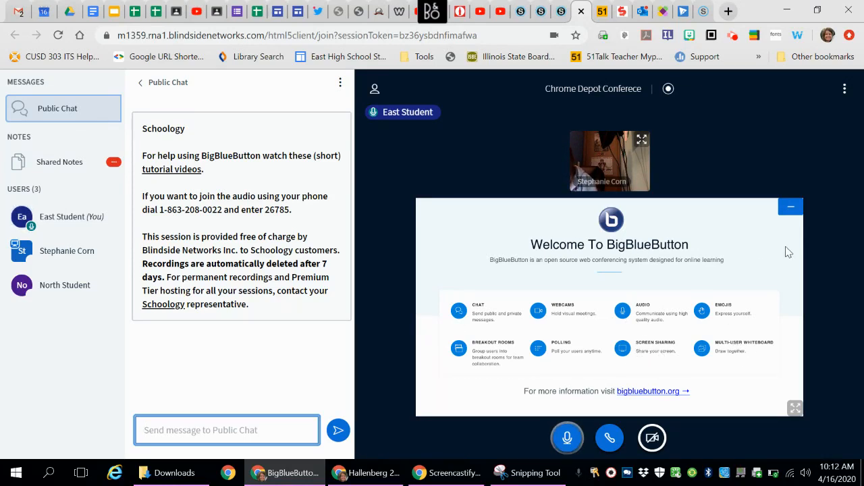
Step: Minimize the conference presentation and mute the microphone
left_click(792, 207)
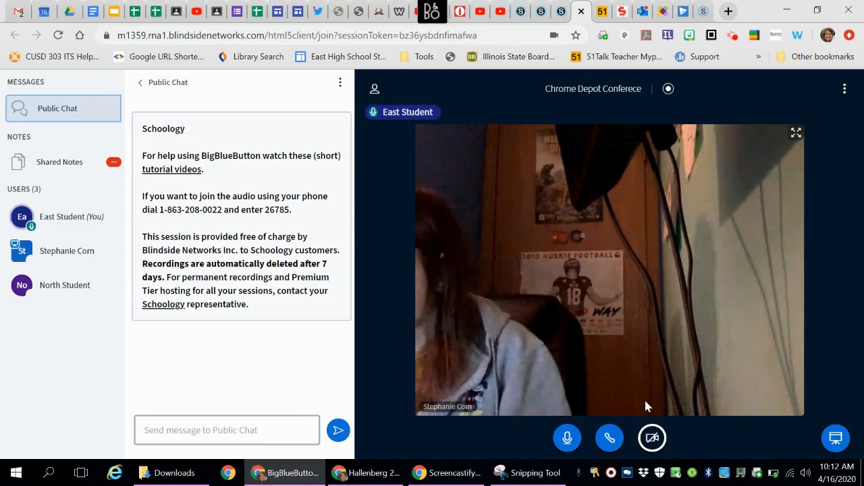
left_click(566, 440)
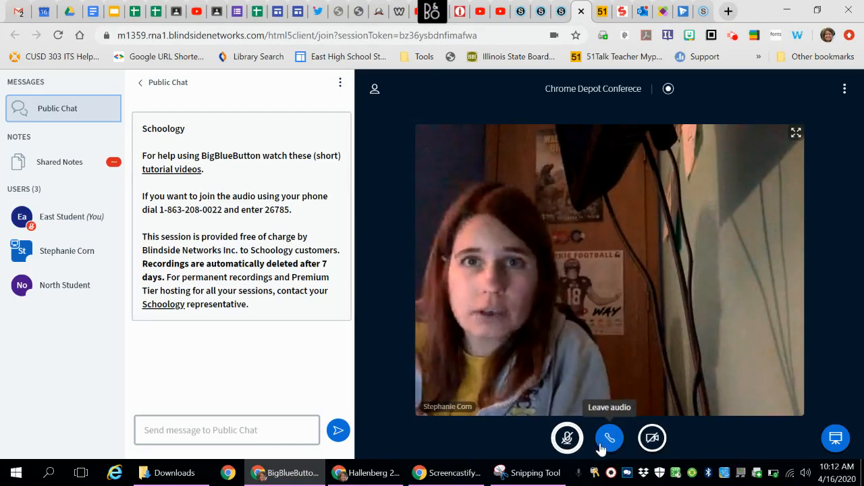
Step: Share the webcam using the HP HD Camera at low quality
left_click(655, 442)
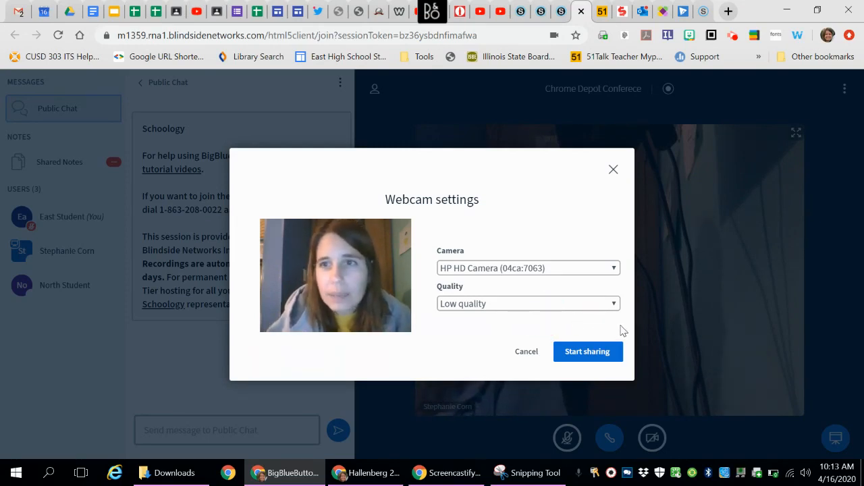
left_click(603, 356)
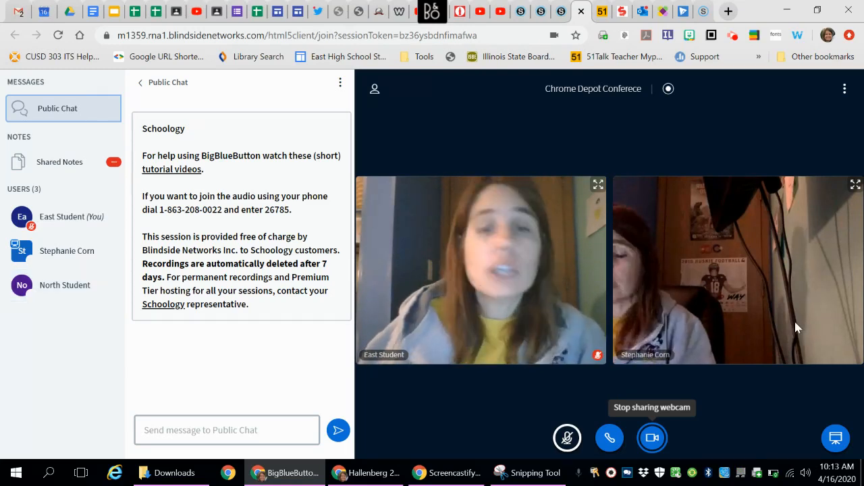
Step: Collapse and reopen the public chat, and compose the message "Ask questions" in it
left_click(55, 114)
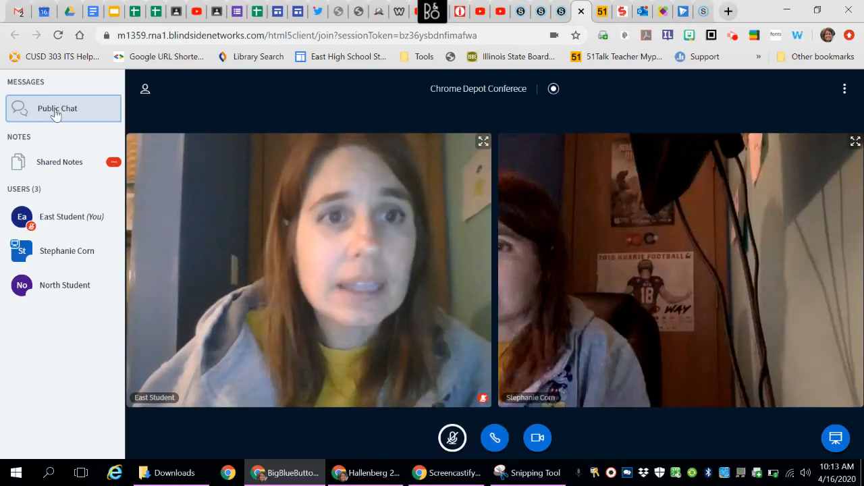
left_click(55, 113)
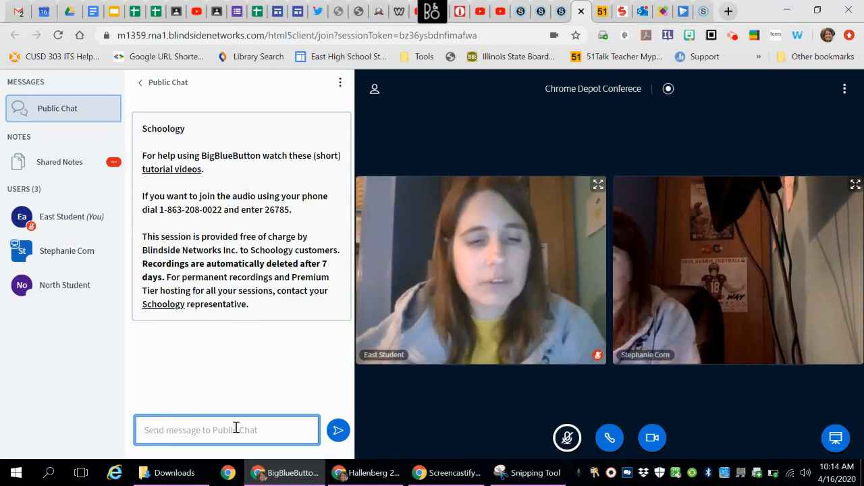
type("Ask qu")
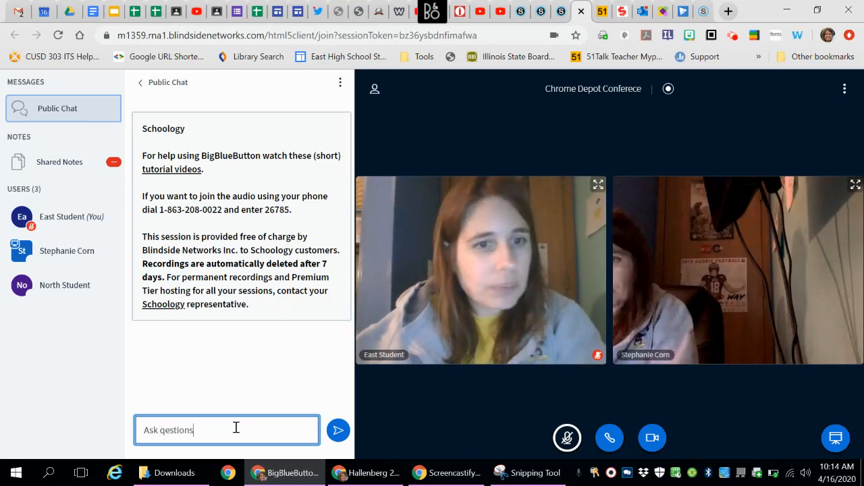
key("BackSpace")
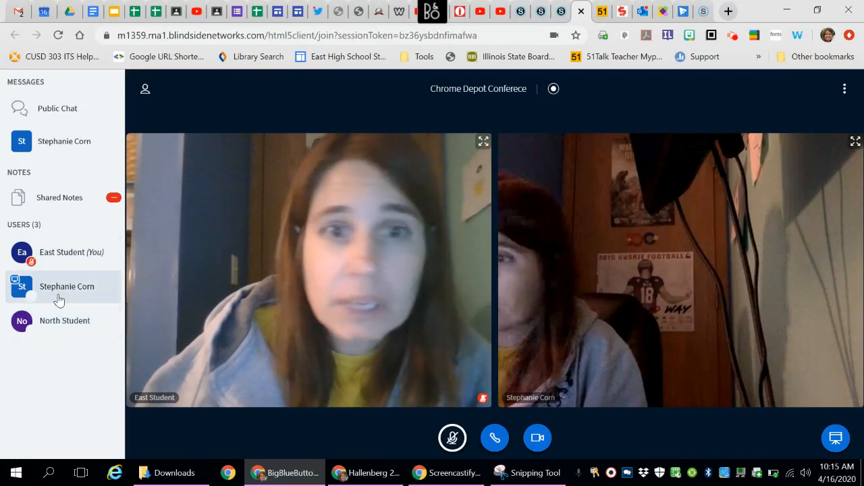
Step: Open a private chat with the conference presenter and send the message "help me!"
left_click(59, 291)
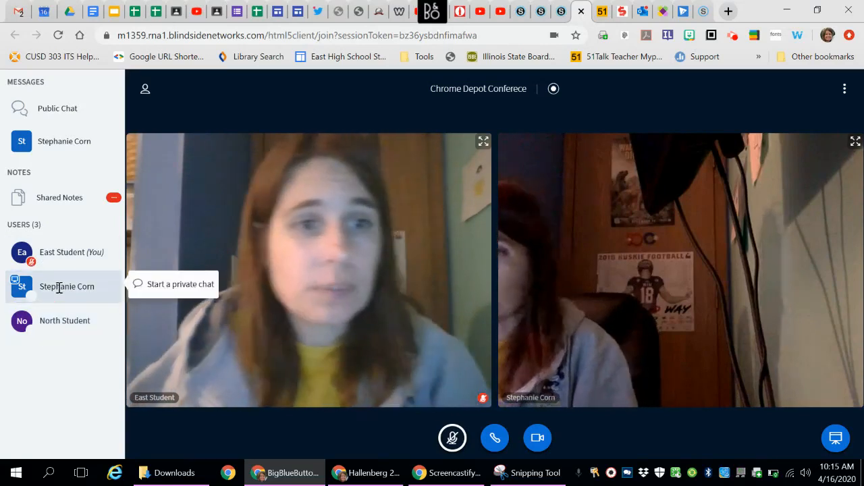
left_click(181, 284)
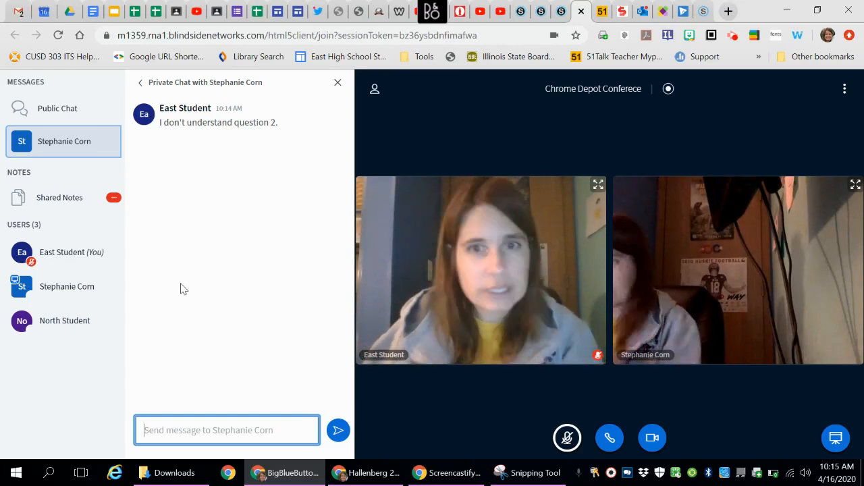
type("help me!")
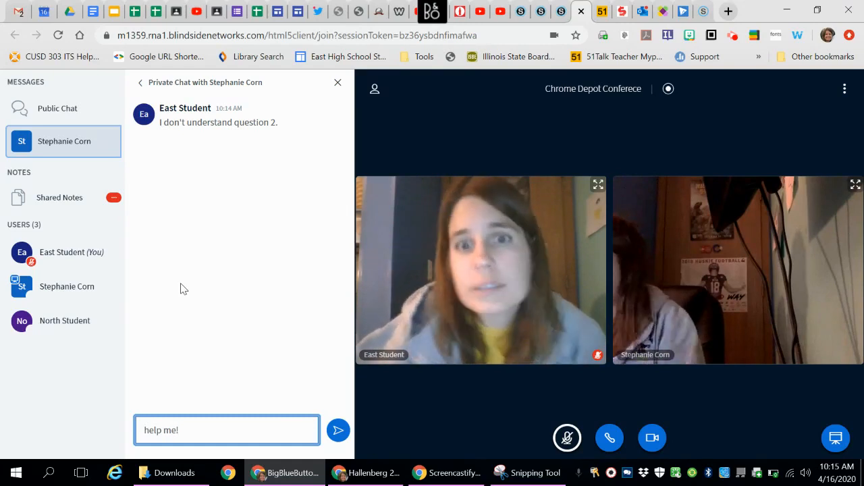
key("Return")
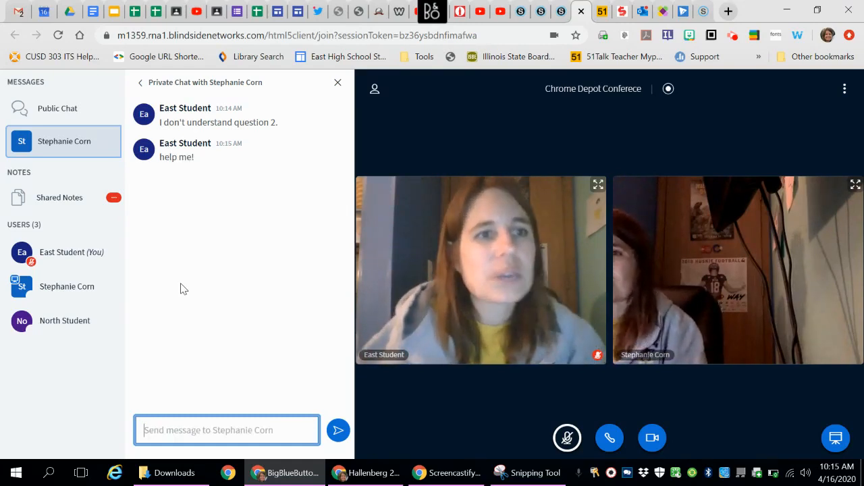
Step: Open the shared notes and display their export format options
left_click(54, 201)
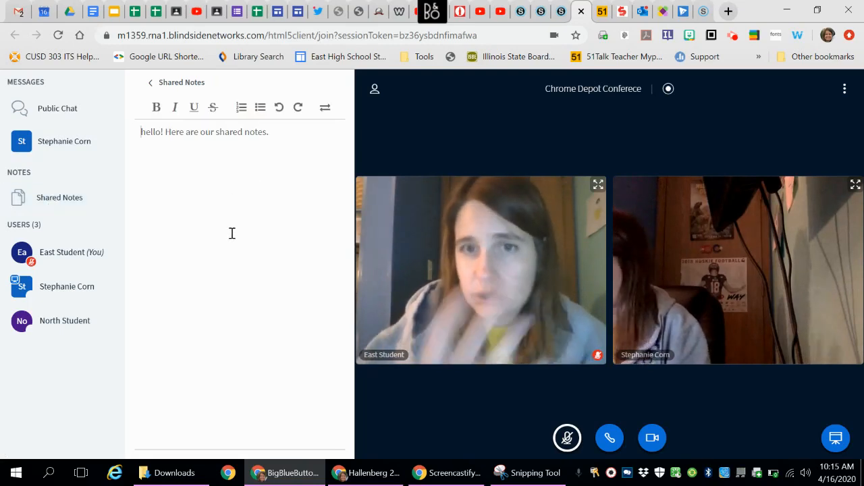
left_click(324, 109)
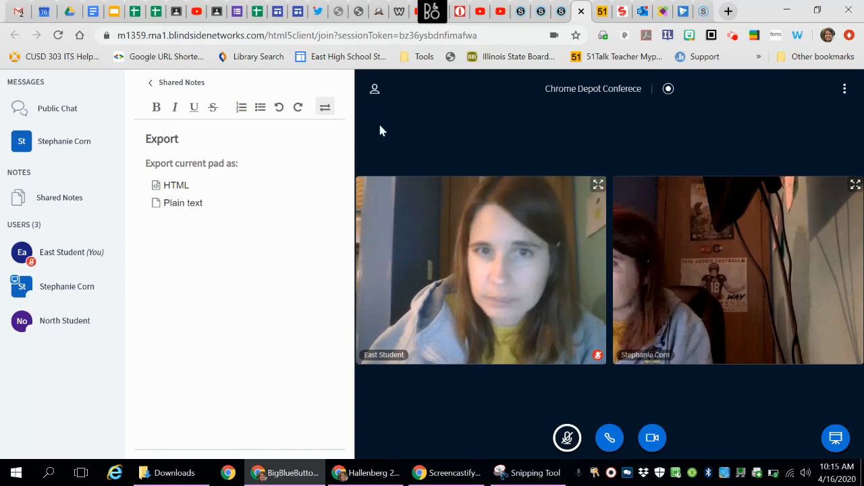
left_click(327, 108)
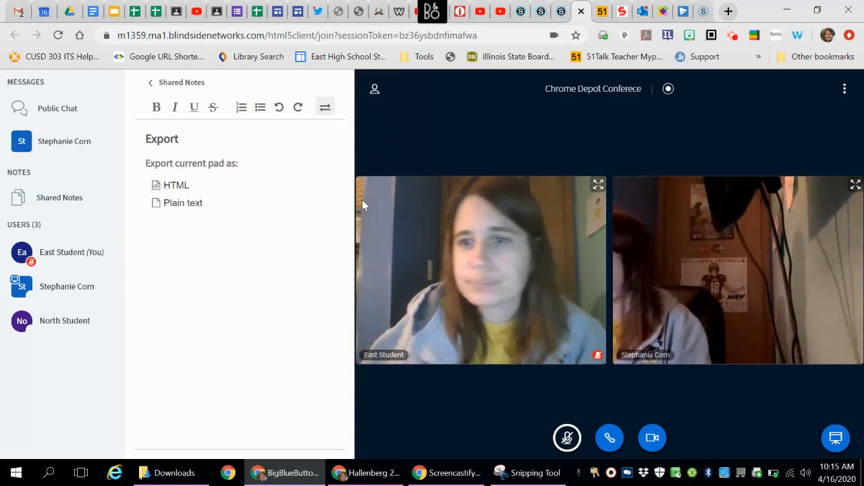
Step: Restore the presentation below the webcams and minimize it again
left_click(839, 438)
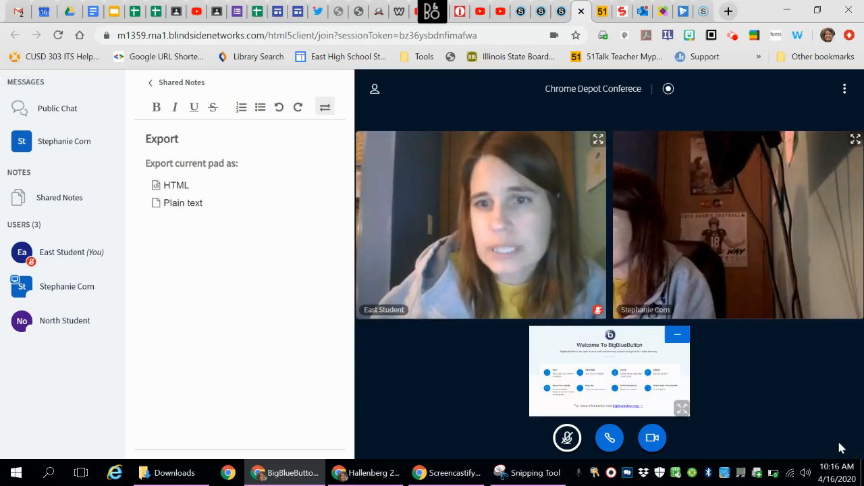
left_click(678, 337)
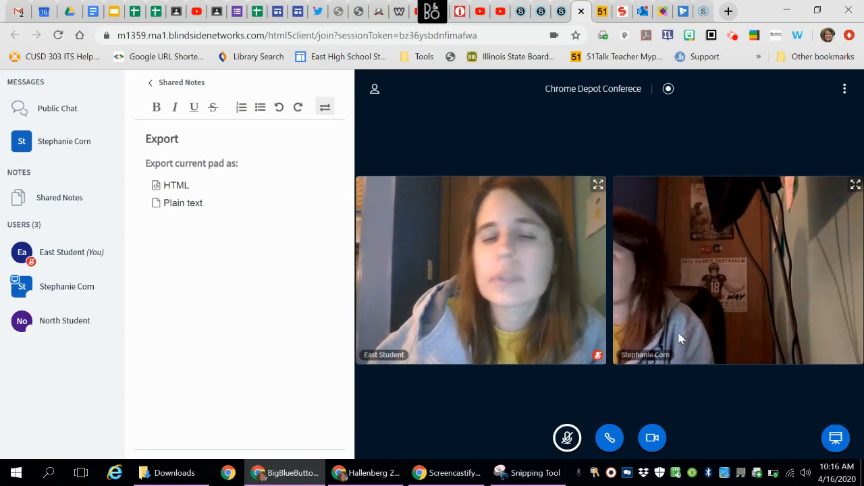
Step: Open the application settings, switch the audio and popup chat alerts on and back off, view the language choices, and save
left_click(846, 91)
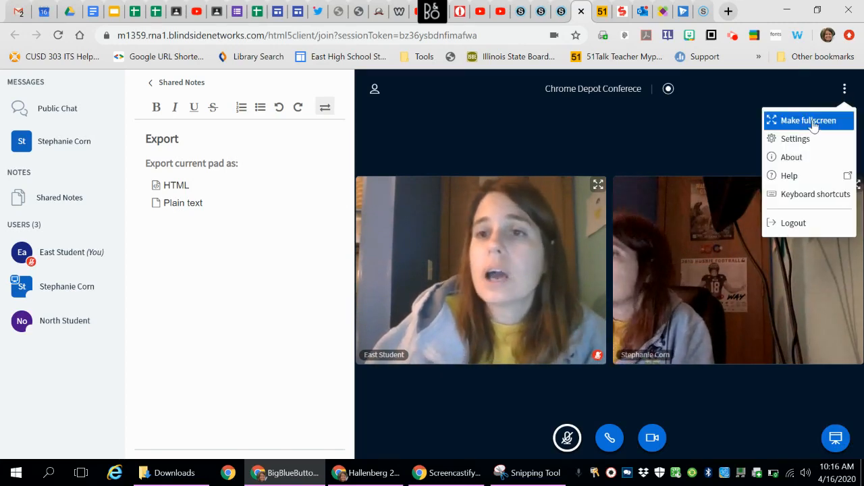
left_click(795, 139)
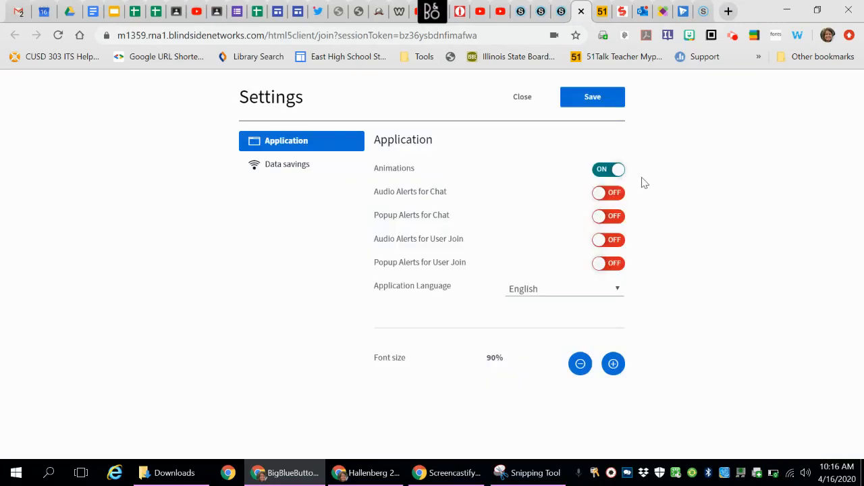
left_click(610, 194)
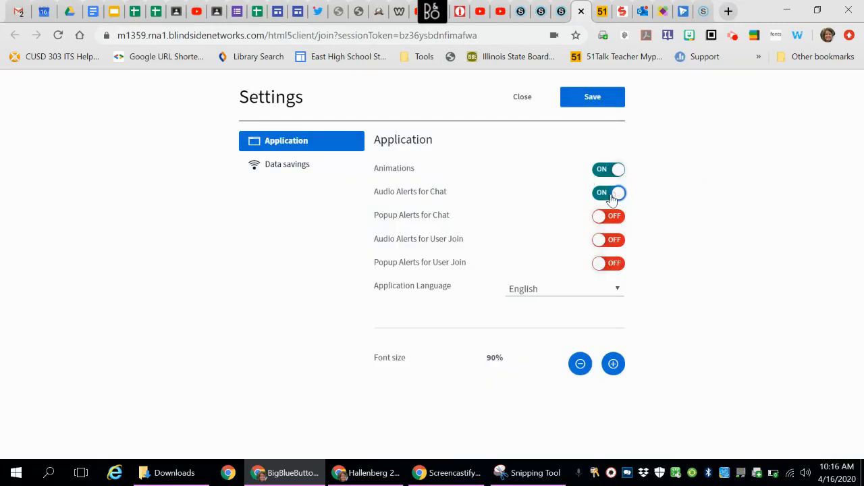
left_click(610, 194)
left_click(607, 217)
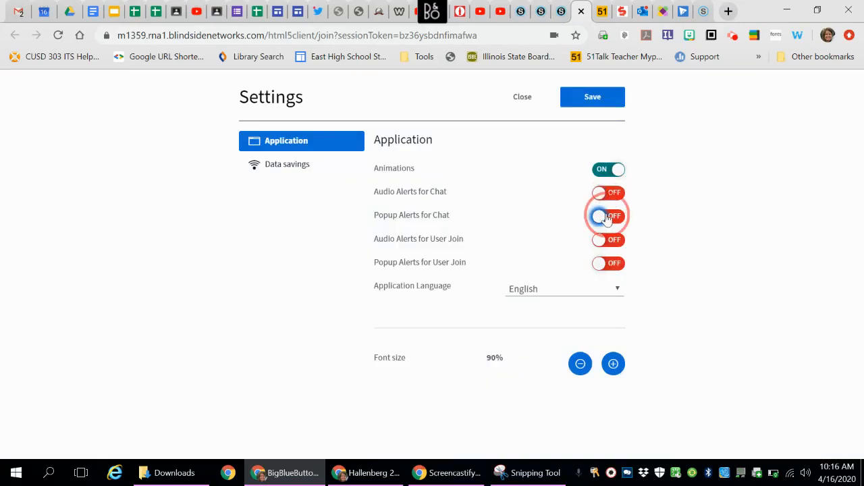
left_click(607, 217)
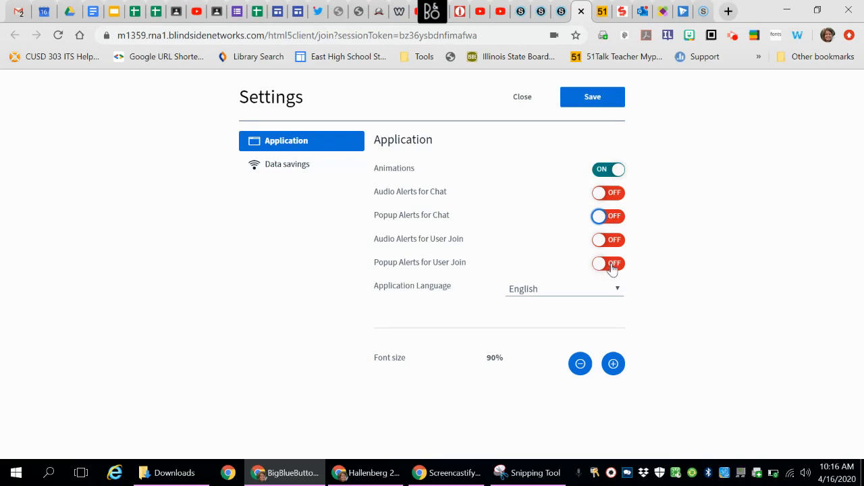
left_click(610, 297)
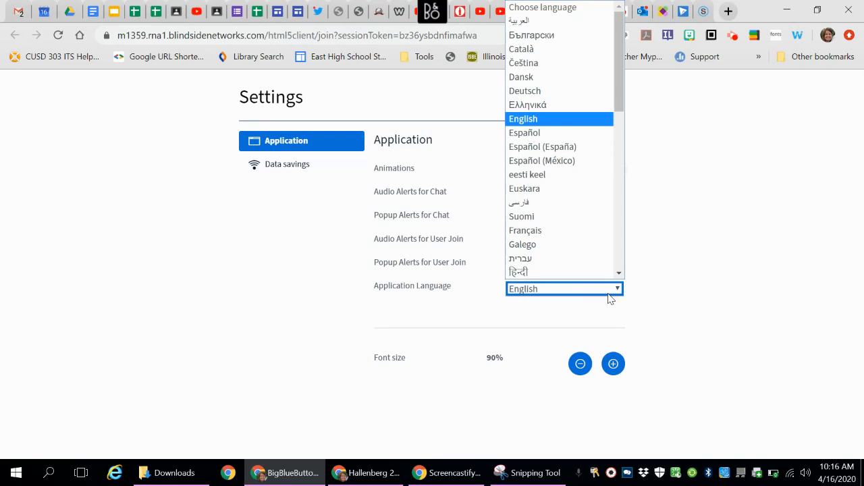
left_click(609, 298)
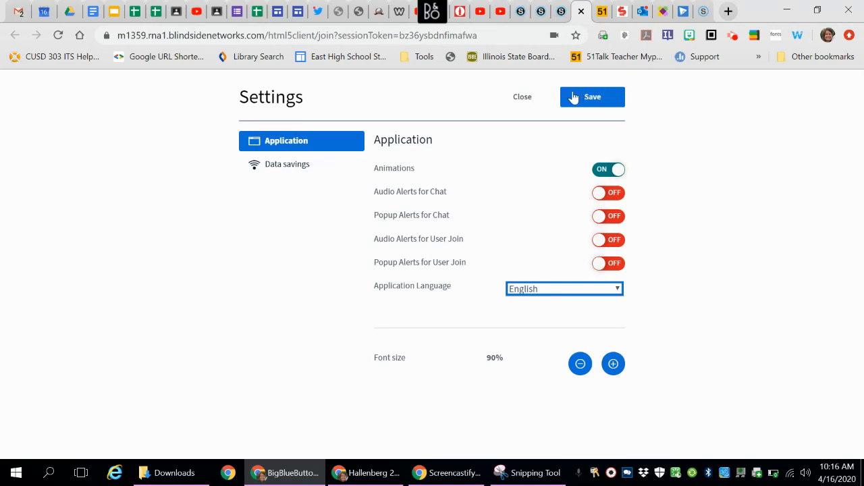
left_click(604, 99)
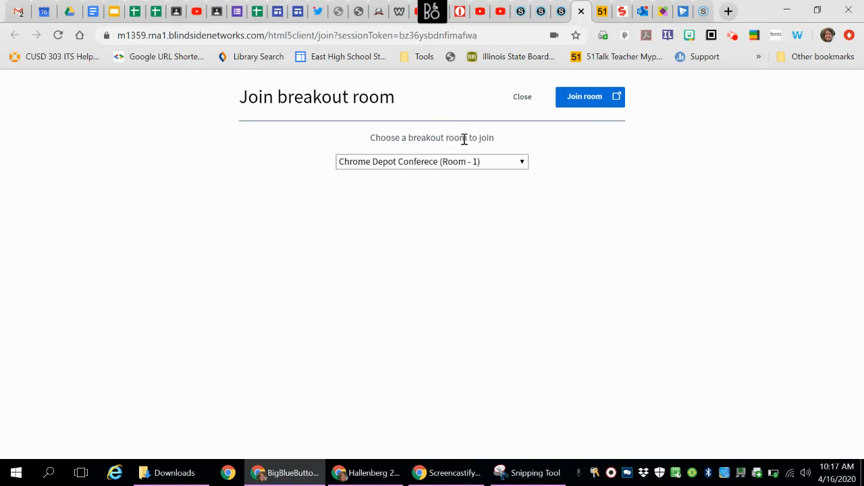
Step: Choose Chrome Depot Conferece (Room - 1) as the breakout room and join it
left_click(526, 167)
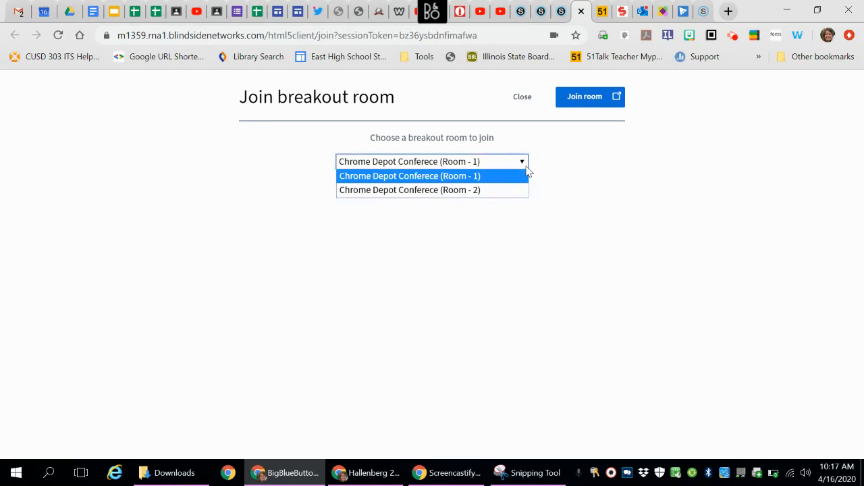
left_click(510, 176)
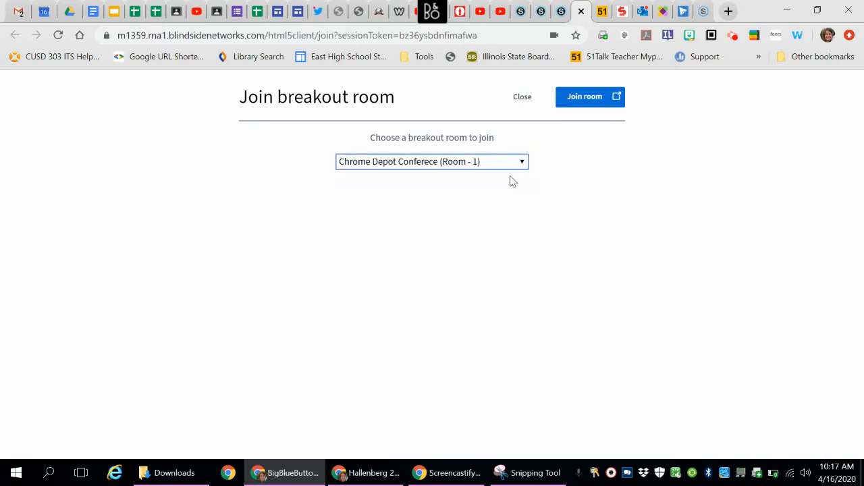
left_click(590, 101)
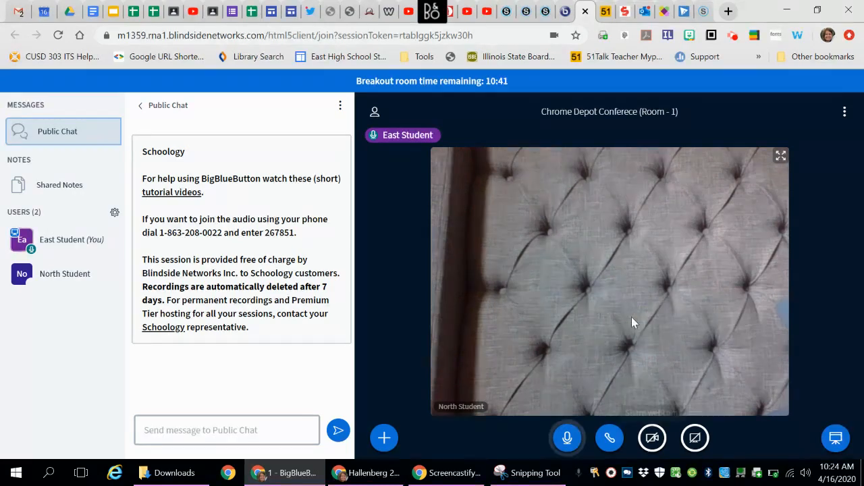
Step: Share the HP HD Camera webcam at medium quality in the breakout room
left_click(653, 440)
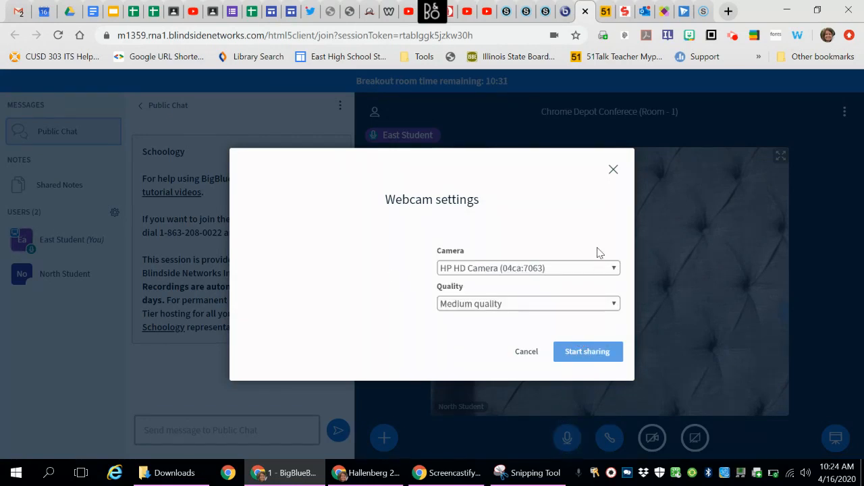
left_click(590, 356)
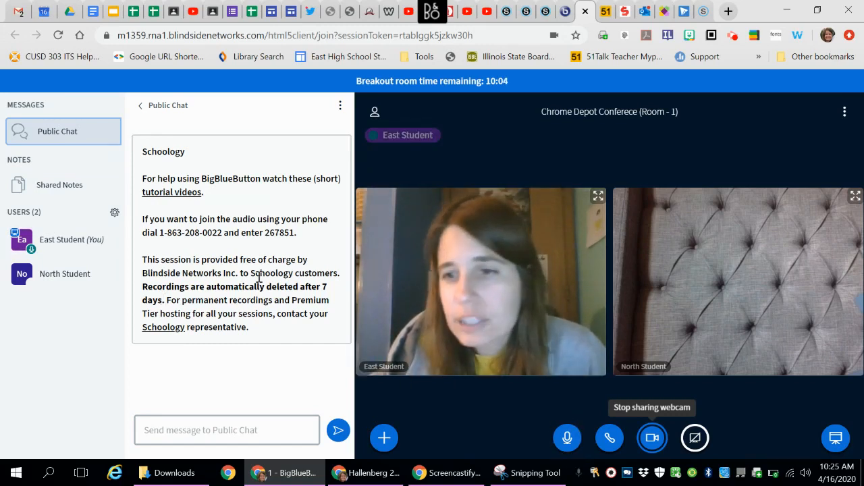
Step: Start a Yes / No poll in the breakout room and publish its results
left_click(385, 439)
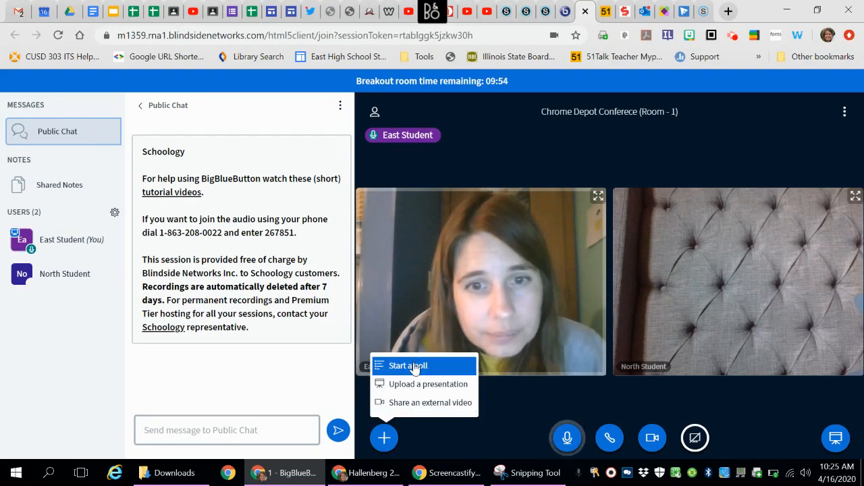
left_click(414, 366)
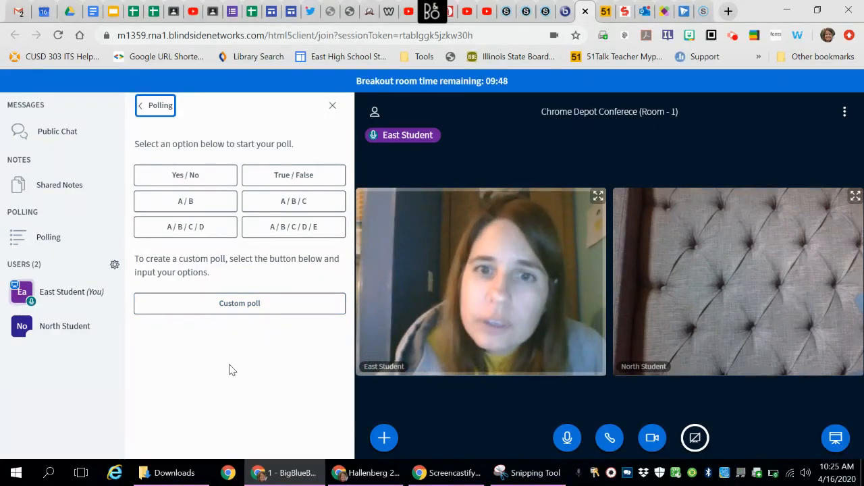
left_click(204, 179)
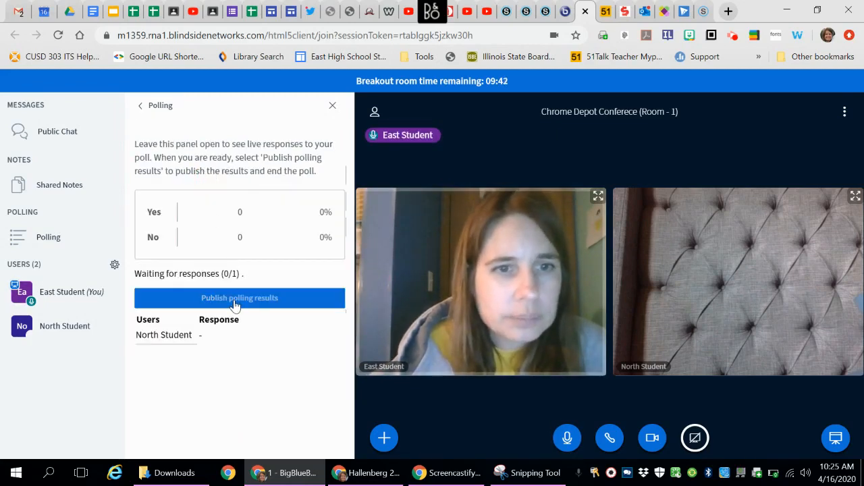
left_click(235, 306)
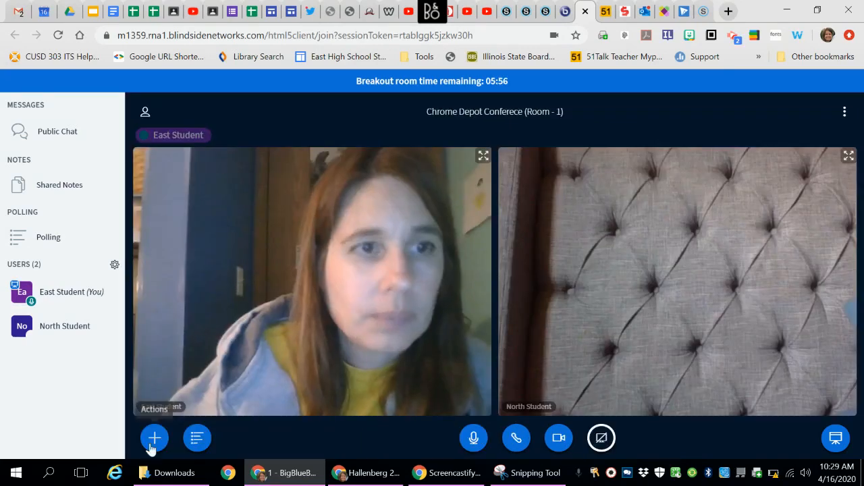
Step: View the presentation upload options, including browsing for files, and close them without uploading anything
left_click(152, 447)
left_click(189, 385)
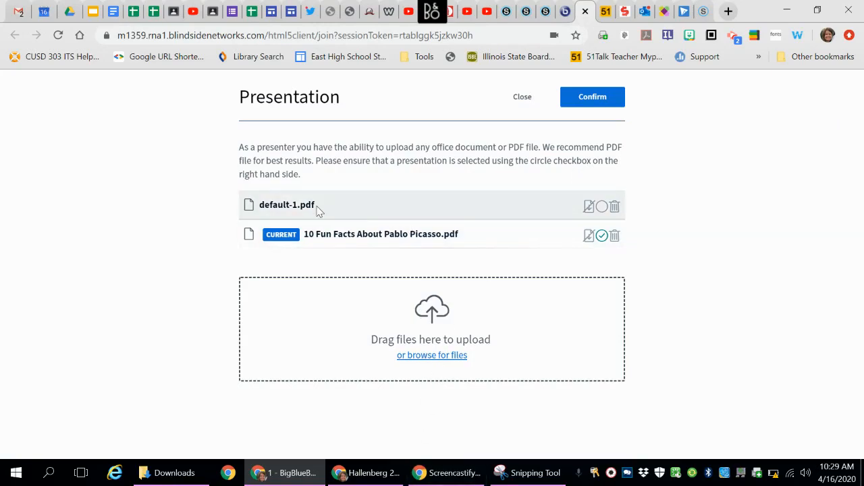
left_click(449, 358)
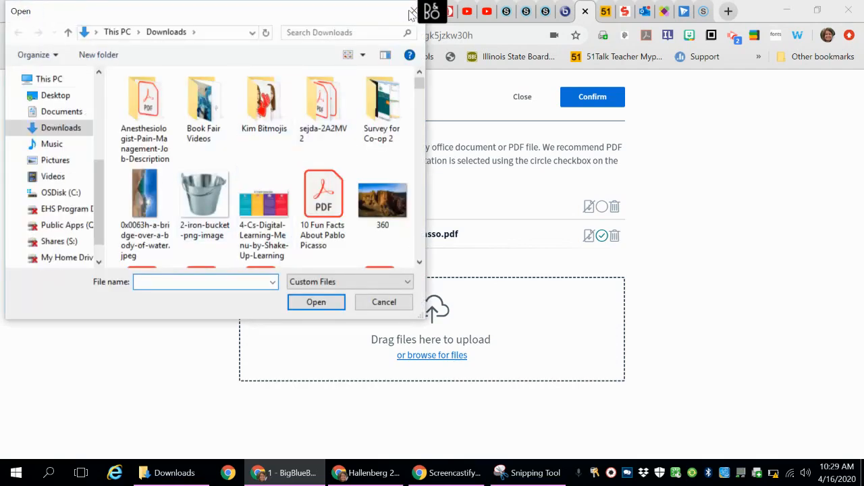
left_click(412, 12)
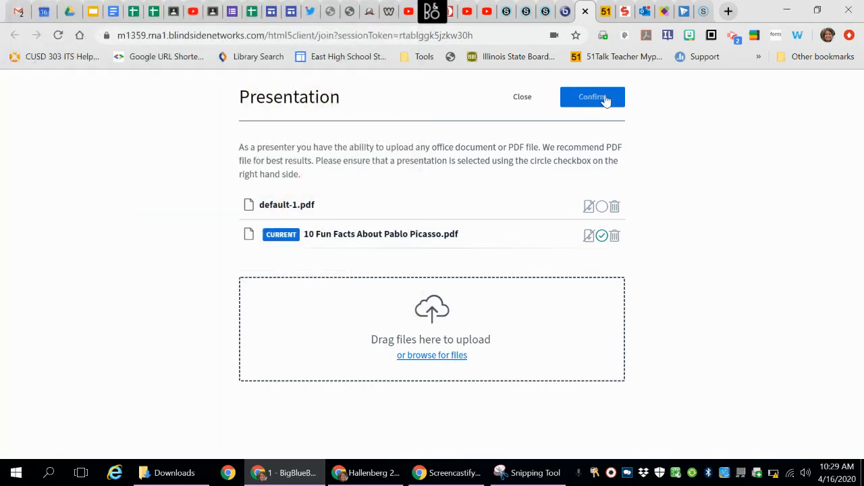
left_click(524, 98)
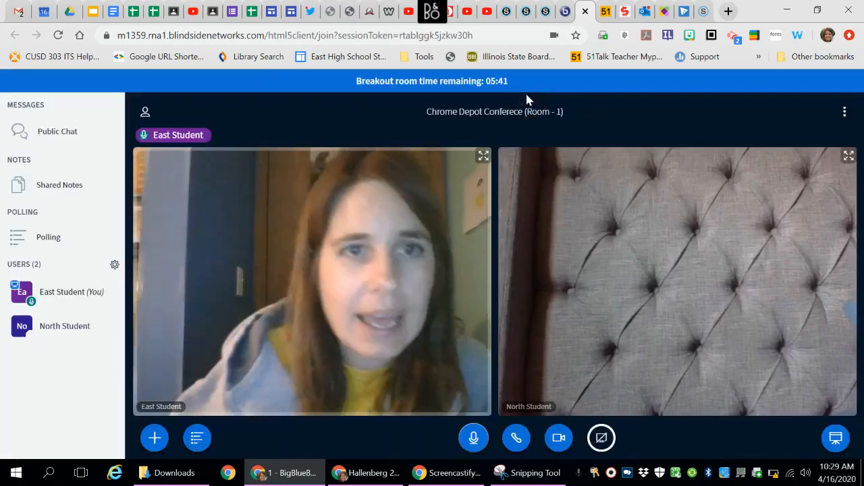
Step: View the option for sharing an external video by URL and close it without entering one
left_click(151, 442)
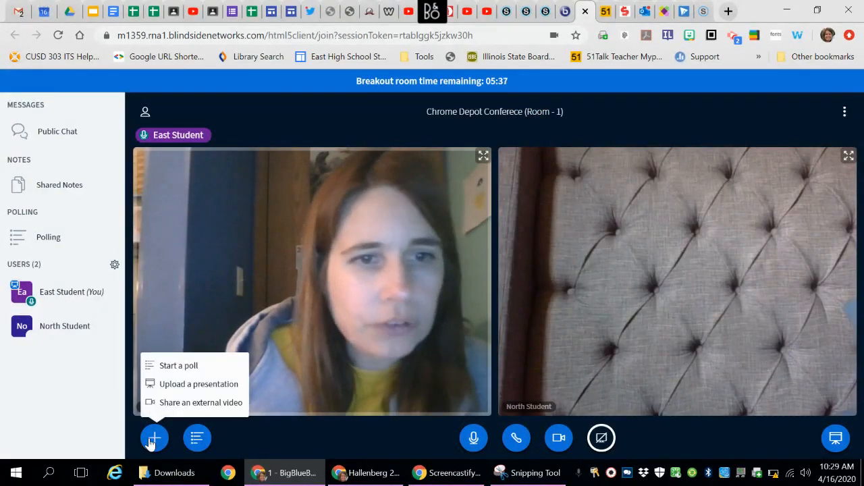
left_click(192, 403)
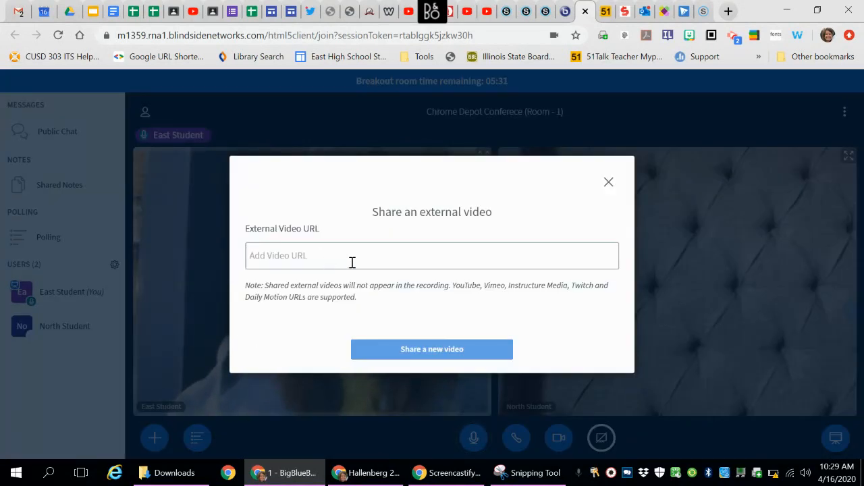
left_click(609, 181)
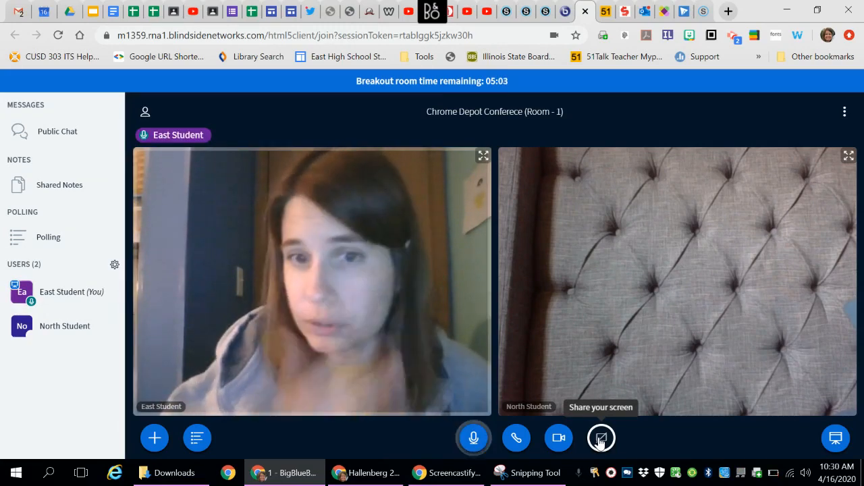
Step: Share the Video Tools for Remote Learning Google Slides Chrome tab with the breakout room, and stop sharing it after returning to the room
left_click(600, 439)
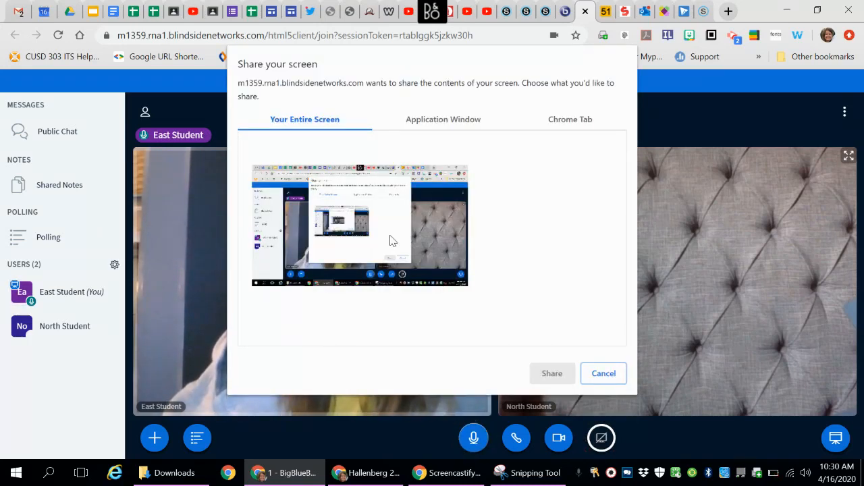
left_click(369, 258)
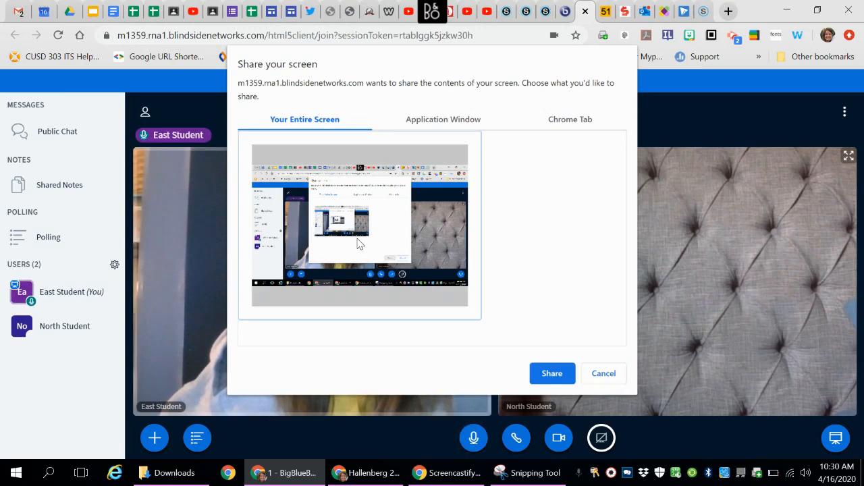
left_click(465, 125)
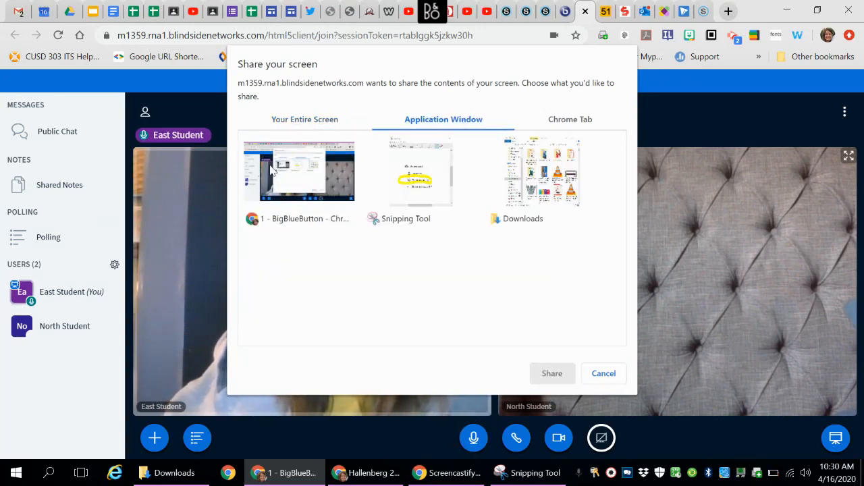
left_click(572, 118)
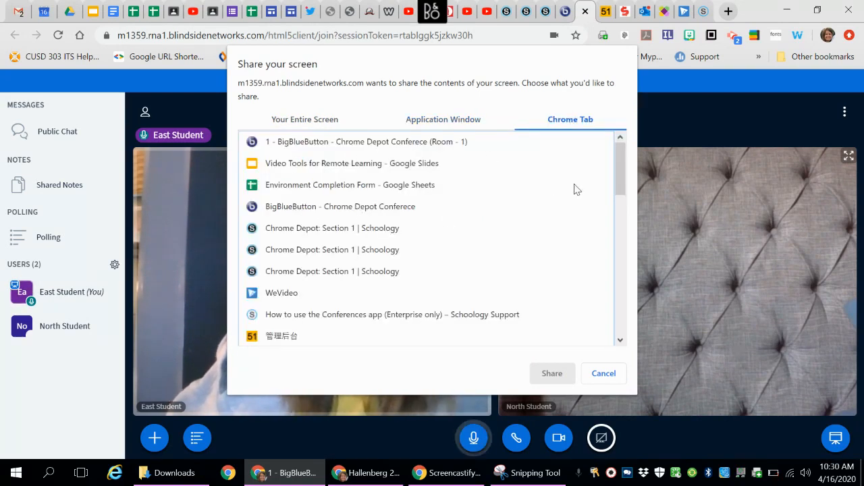
left_click(350, 170)
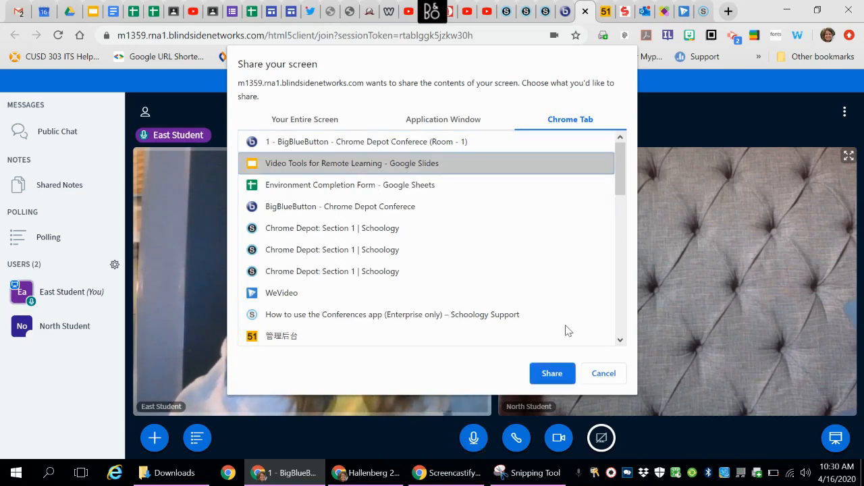
left_click(553, 376)
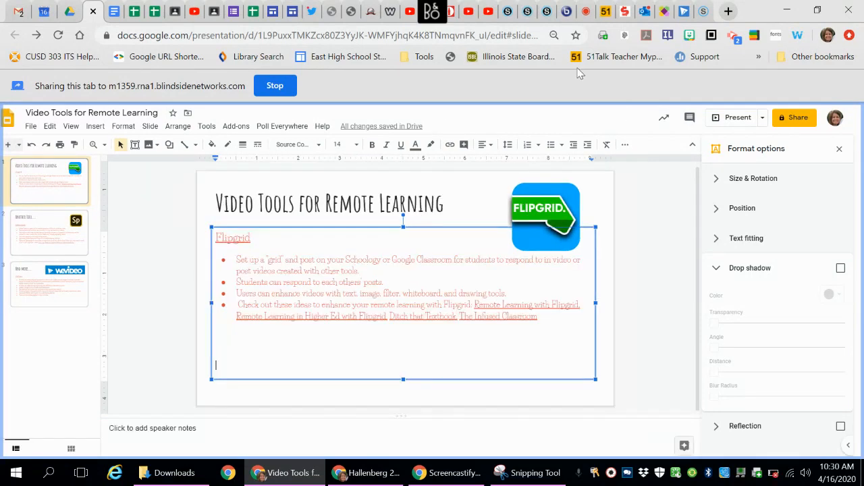
left_click(585, 16)
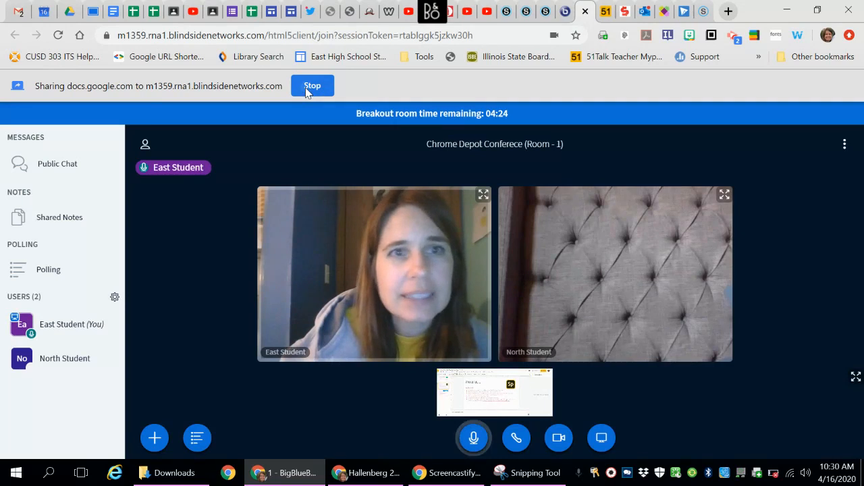
left_click(312, 88)
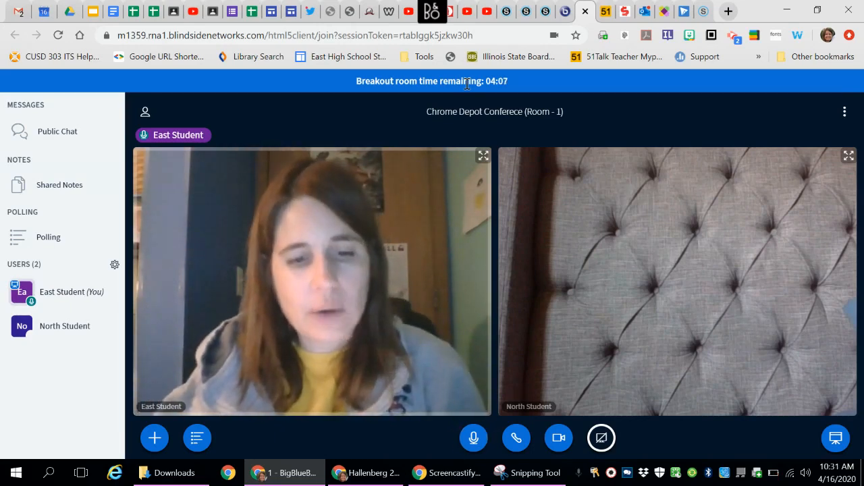
Step: Close the breakout room and rejoin the main Chrome Depot Conferece audio with the microphone, confirming the echo test
left_click(582, 12)
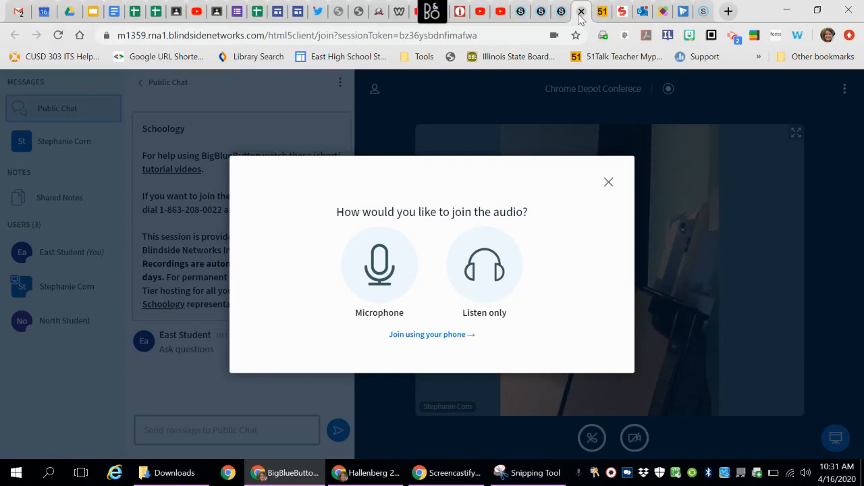
left_click(379, 269)
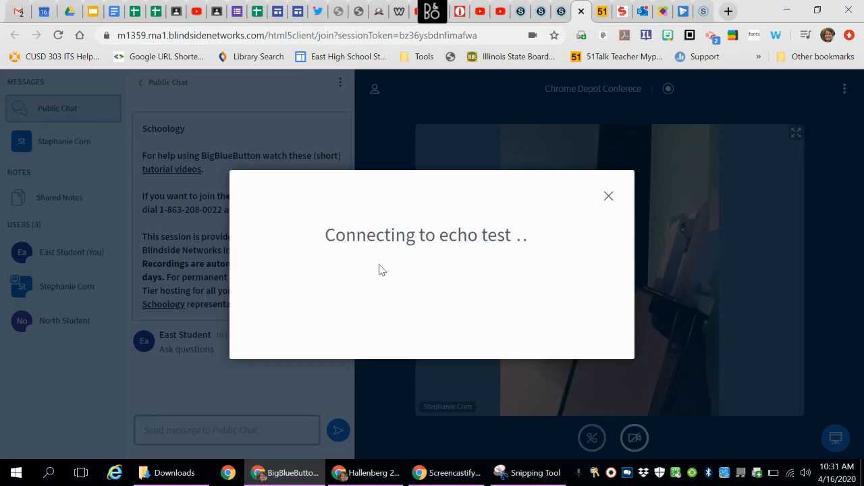
left_click(383, 272)
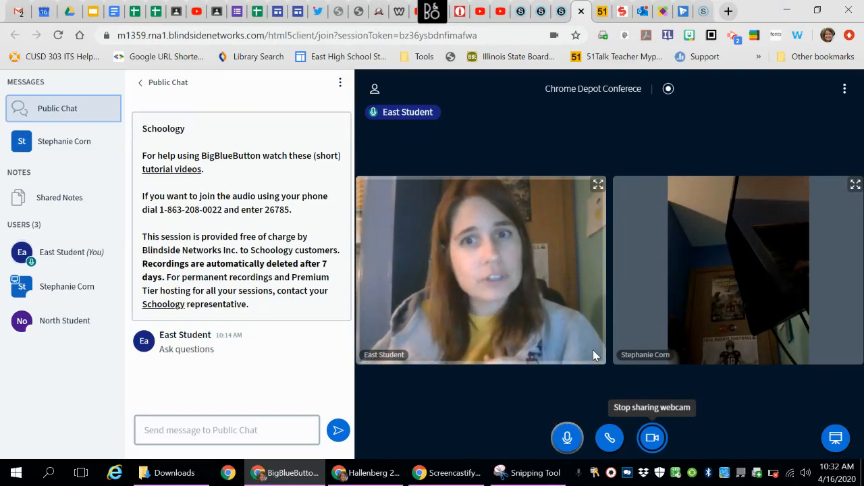
Step: Log out of the Chrome Depot Conferece main conference
left_click(844, 93)
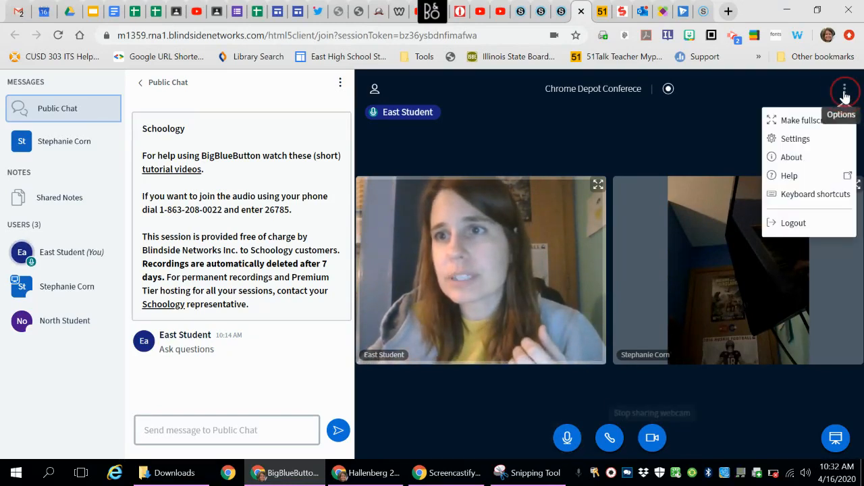
left_click(795, 227)
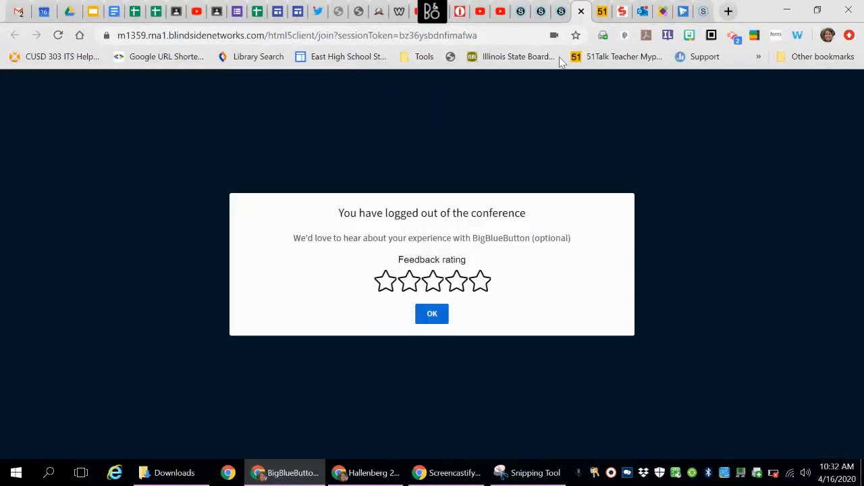